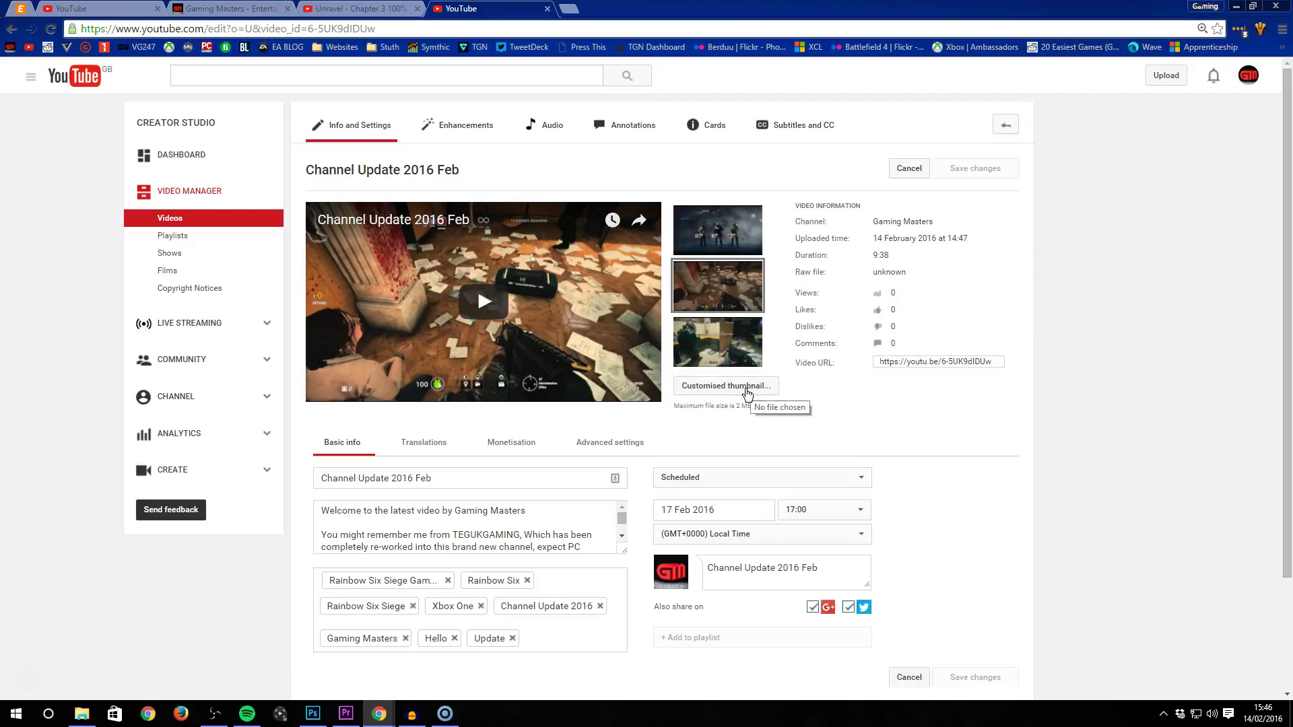
Step: Upload the 'channel update 2 2016' image from YouTube > Thumbnails > To upload as the custom thumbnail
left_click(726, 387)
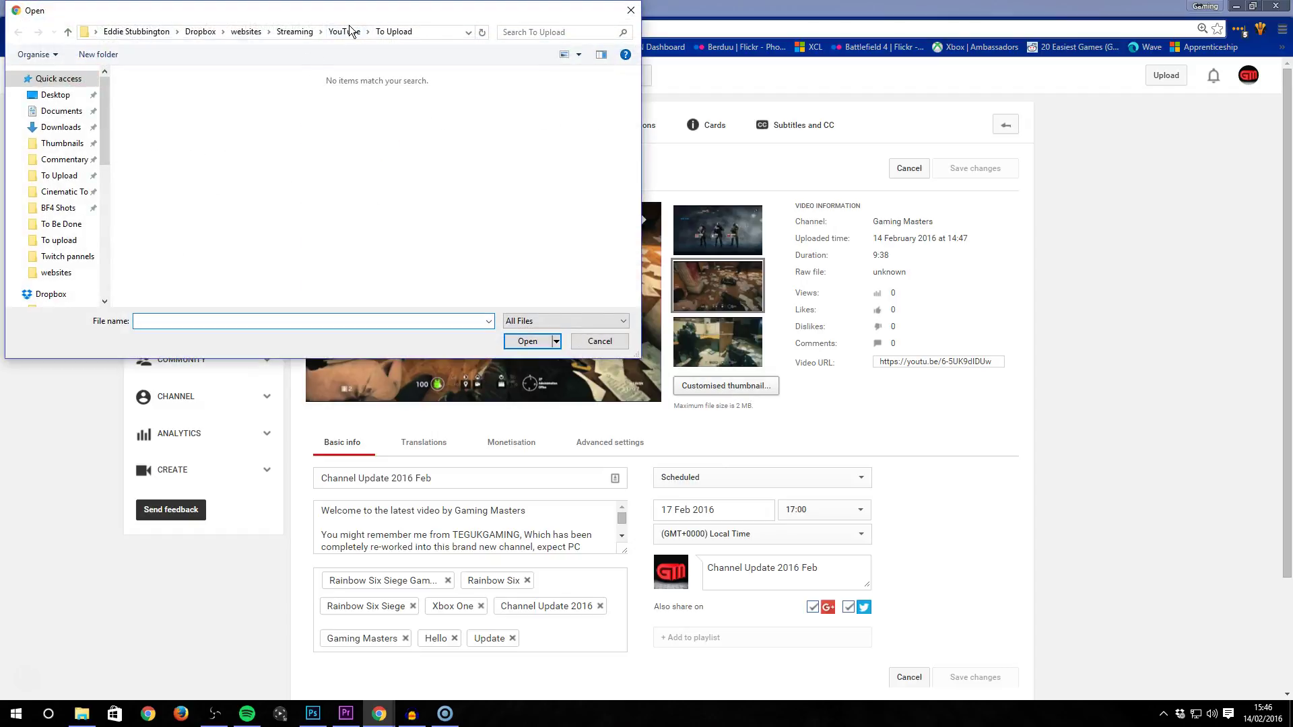
left_click(348, 31)
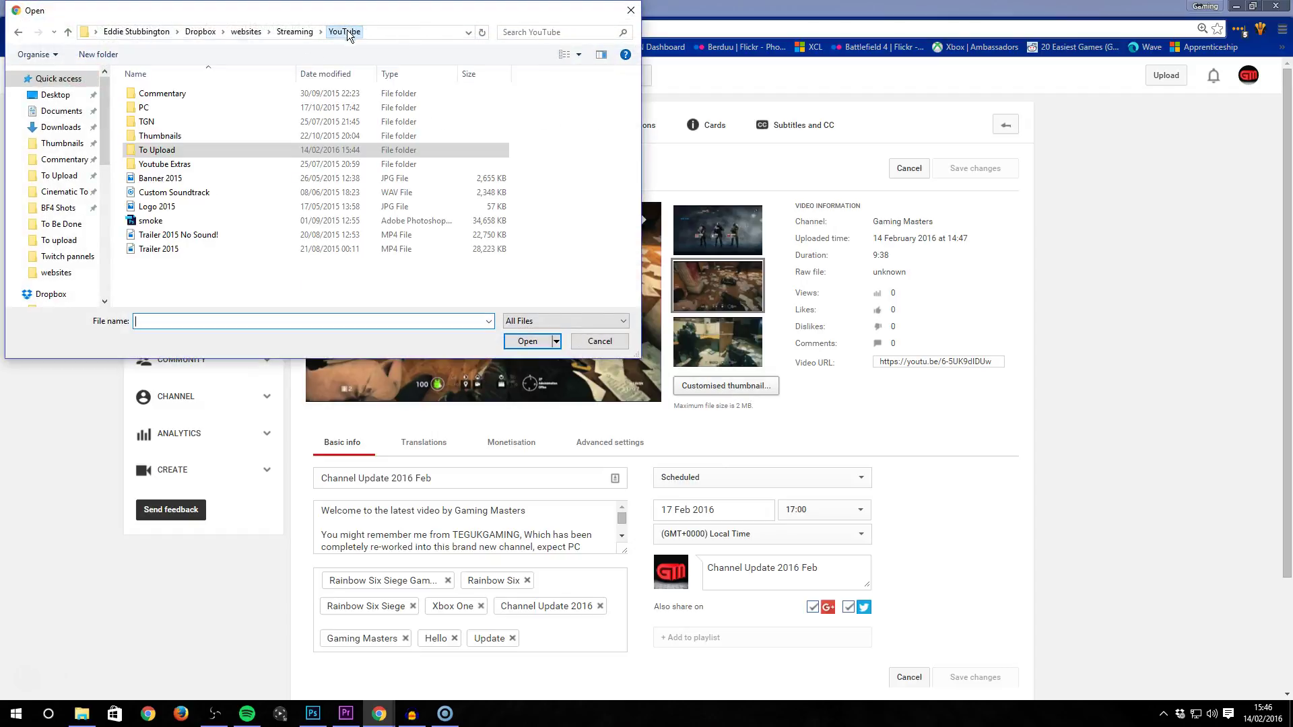
double_click(209, 139)
double_click(157, 96)
left_click(142, 132)
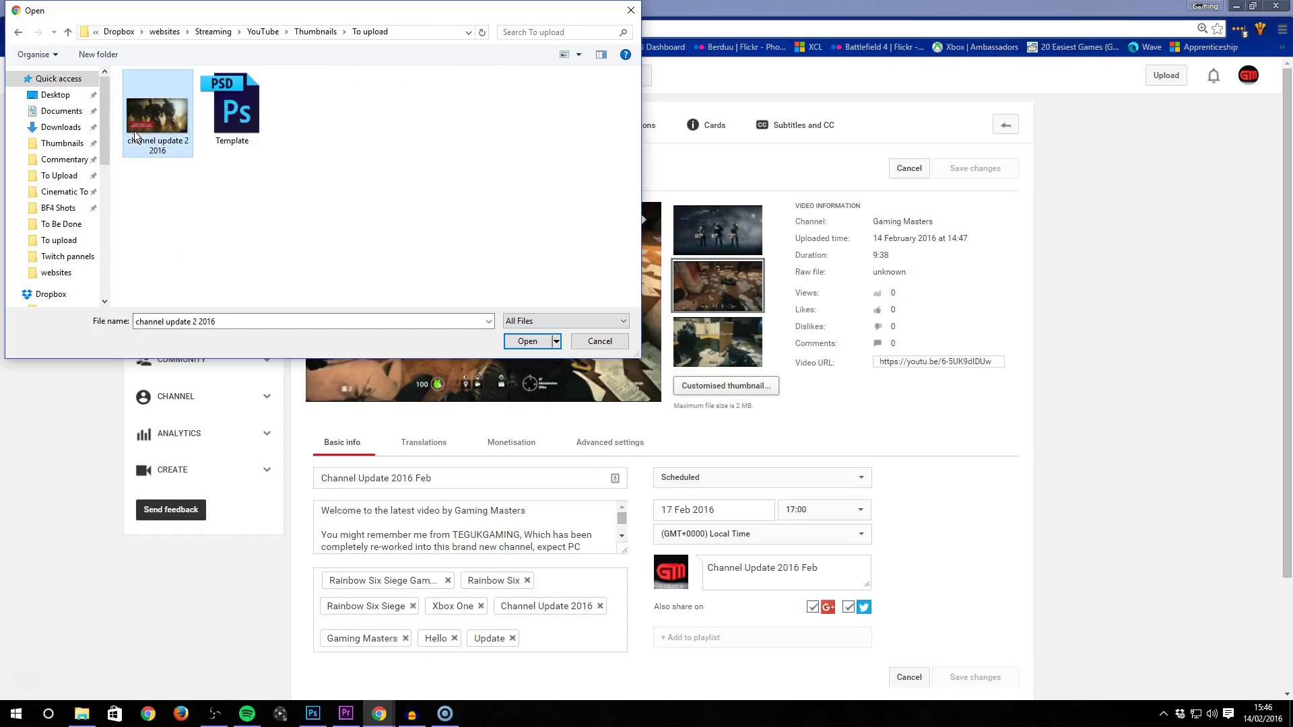
left_click(534, 340)
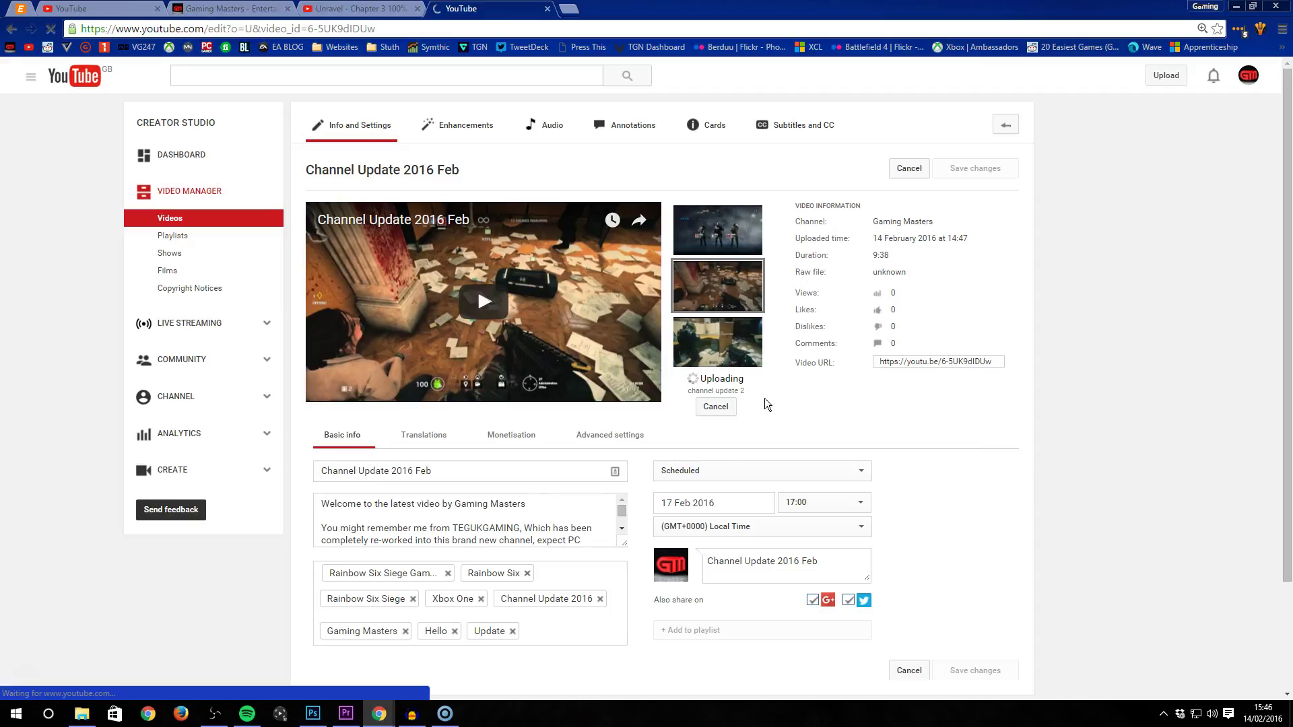
Step: Extend the title to 'Channel Update 2016 February', accepting the February spelling correction
left_click(491, 471)
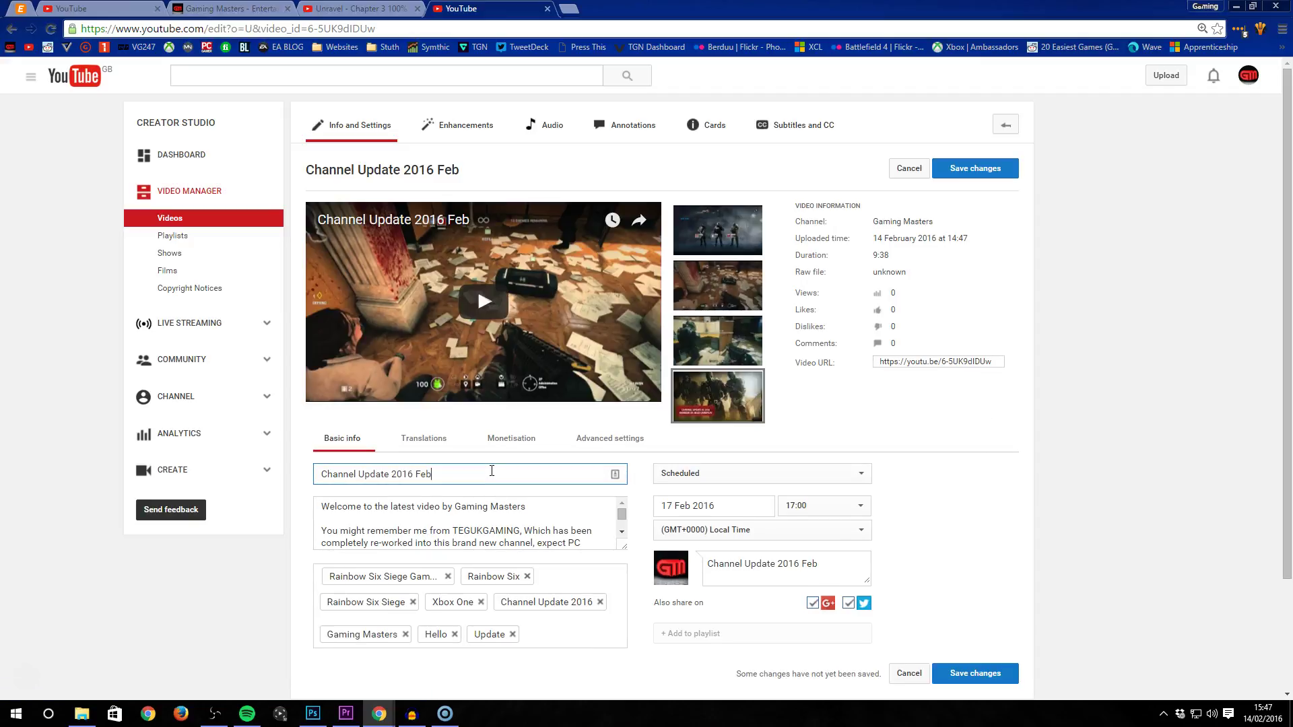
type("uarty")
key("BackSpace")
key("BackSpace")
type("ry")
right_click(415, 471)
right_click(441, 475)
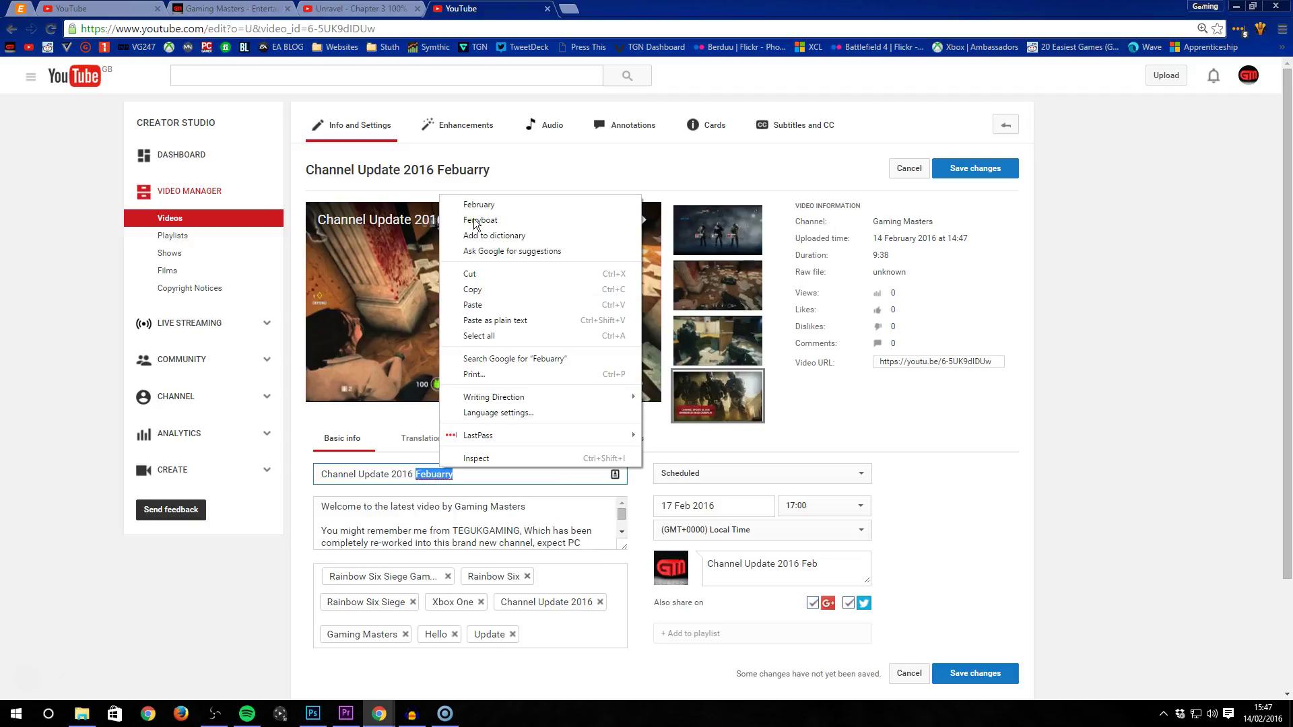
left_click(479, 204)
Step: Copy the title and paste it as the first description line, followed by a blank line
triple_click(425, 475)
key("ctrl+c")
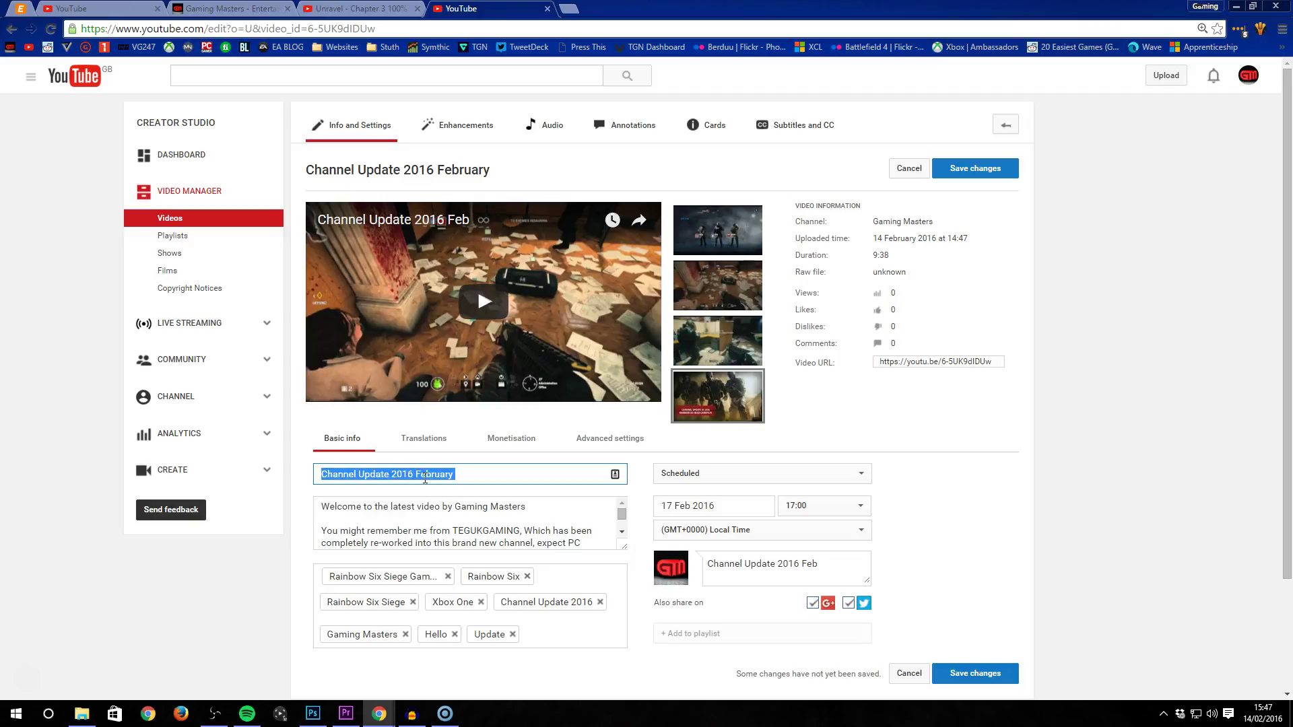
left_click(321, 505)
key("ctrl+v")
key("Return")
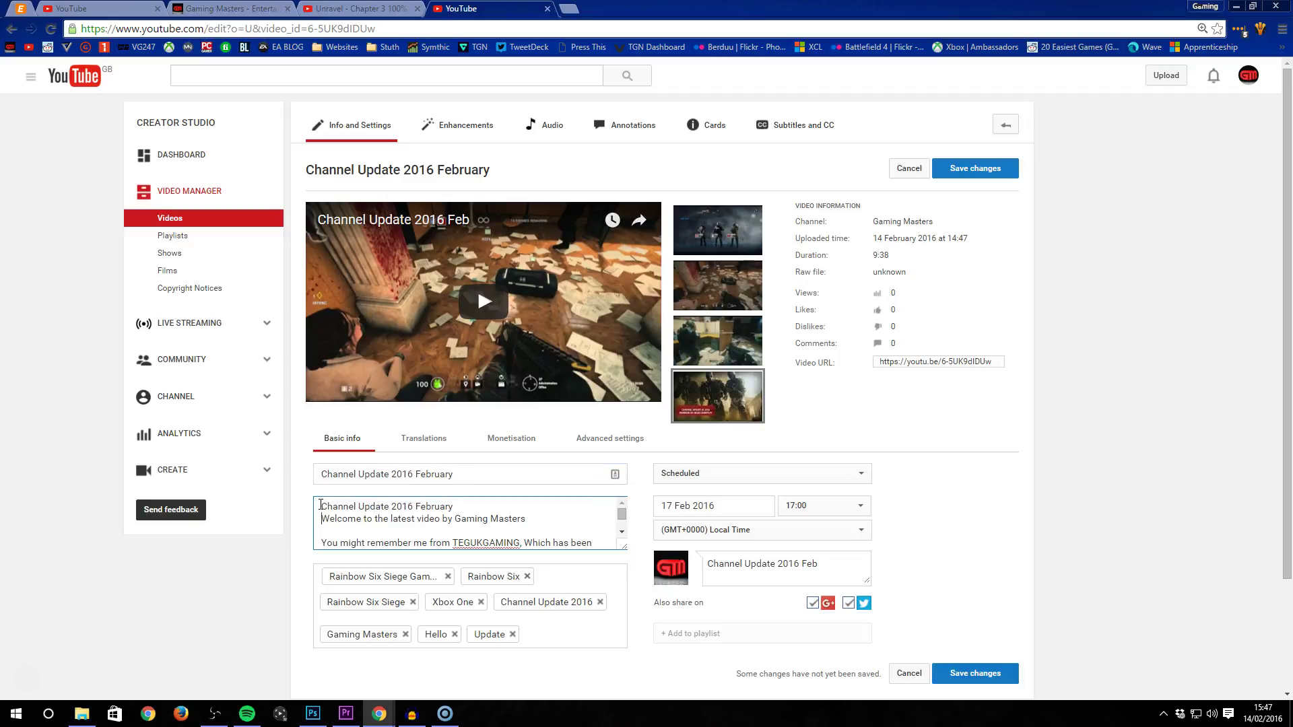
key("Return")
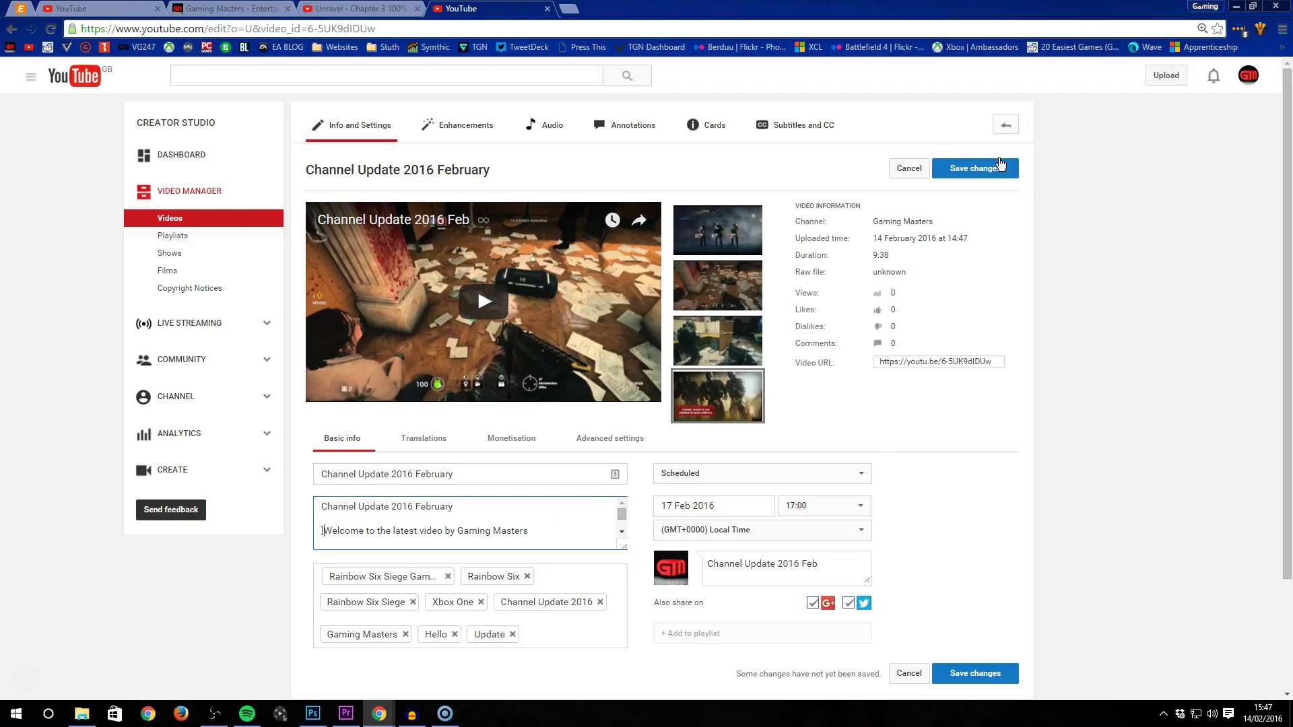
Step: Save the edits and replace the share message with the copied title 'Channel Update 2016 February'
left_click(992, 167)
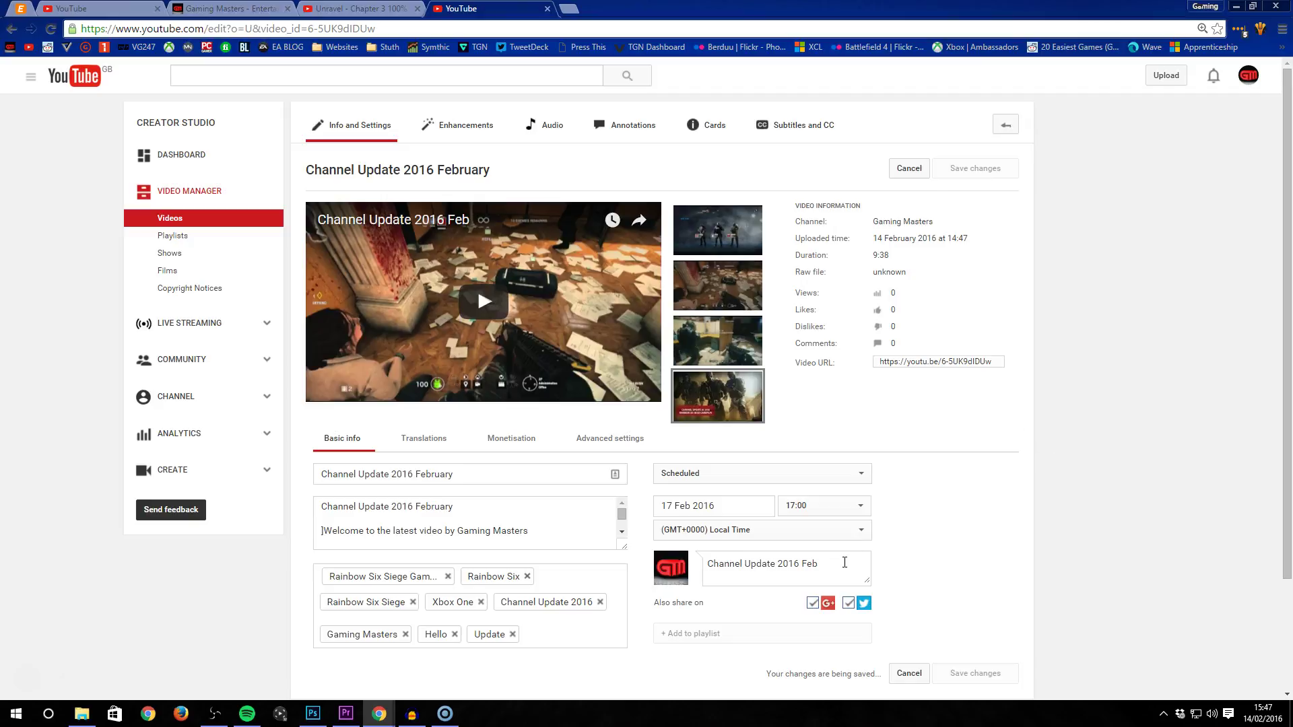
key("ctrl+shift+Left")
key("ctrl+shift+Left")
key("ctrl+shift+Left")
key("End")
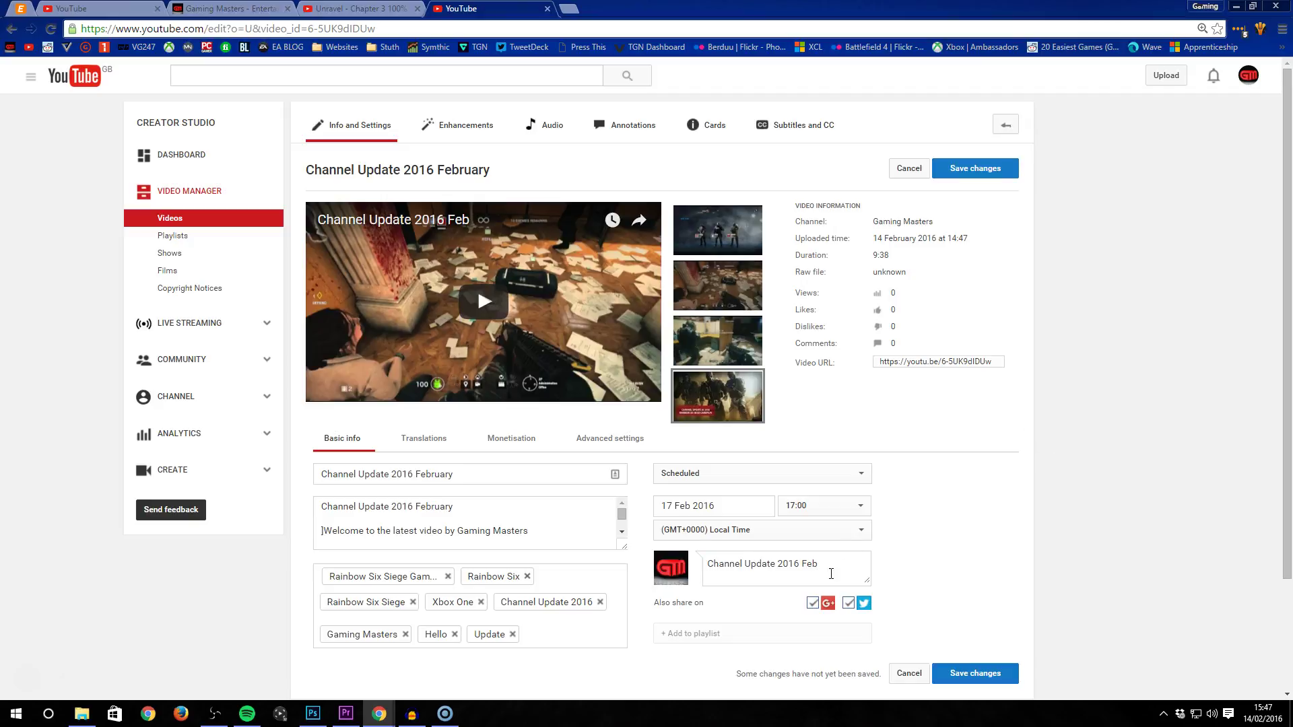
left_click(478, 471)
key("ctrl+a")
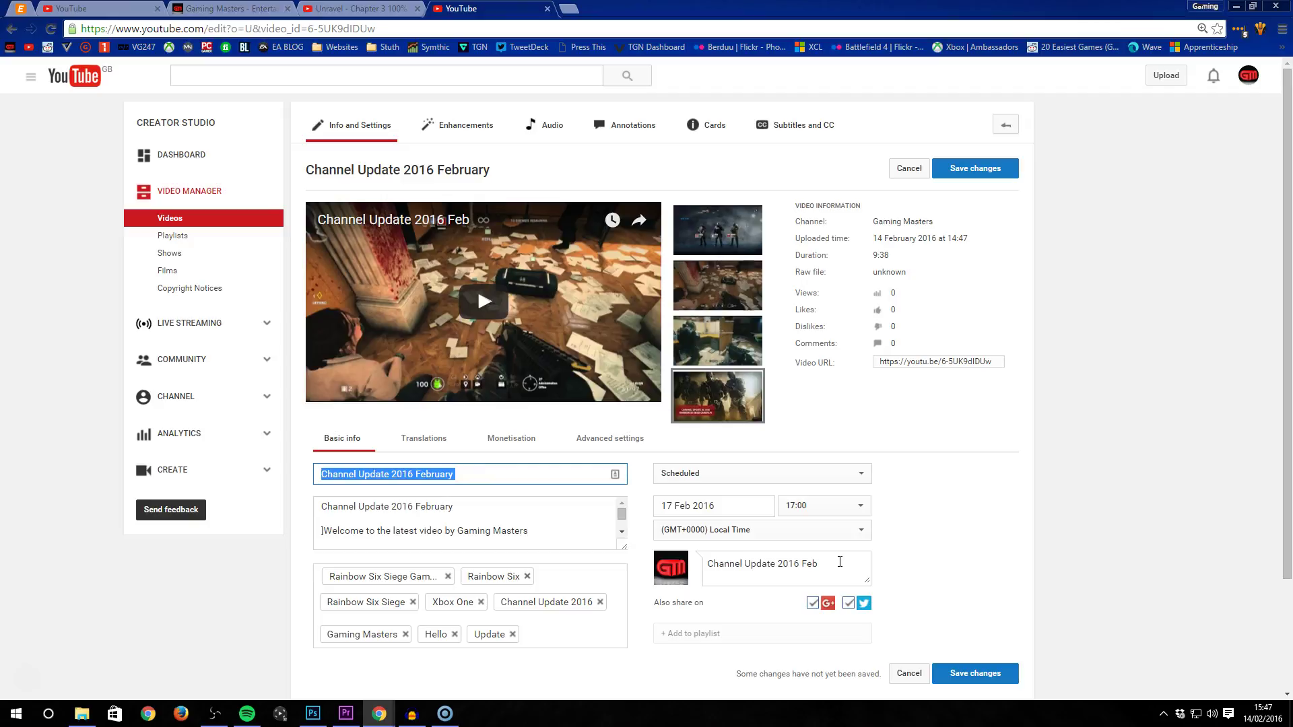
left_click(839, 562)
key("ctrl+a")
key("ctrl+v")
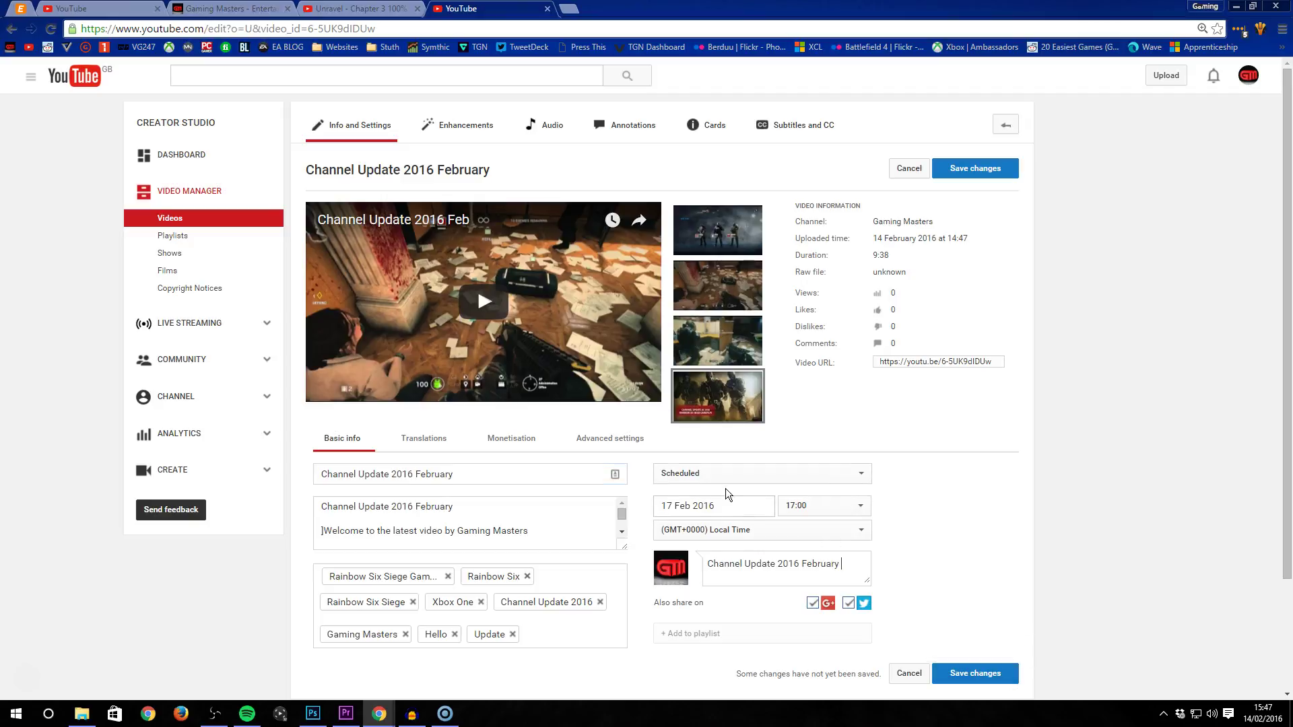
Step: Change the video's visibility from Scheduled to Public
left_click(719, 473)
left_click(717, 486)
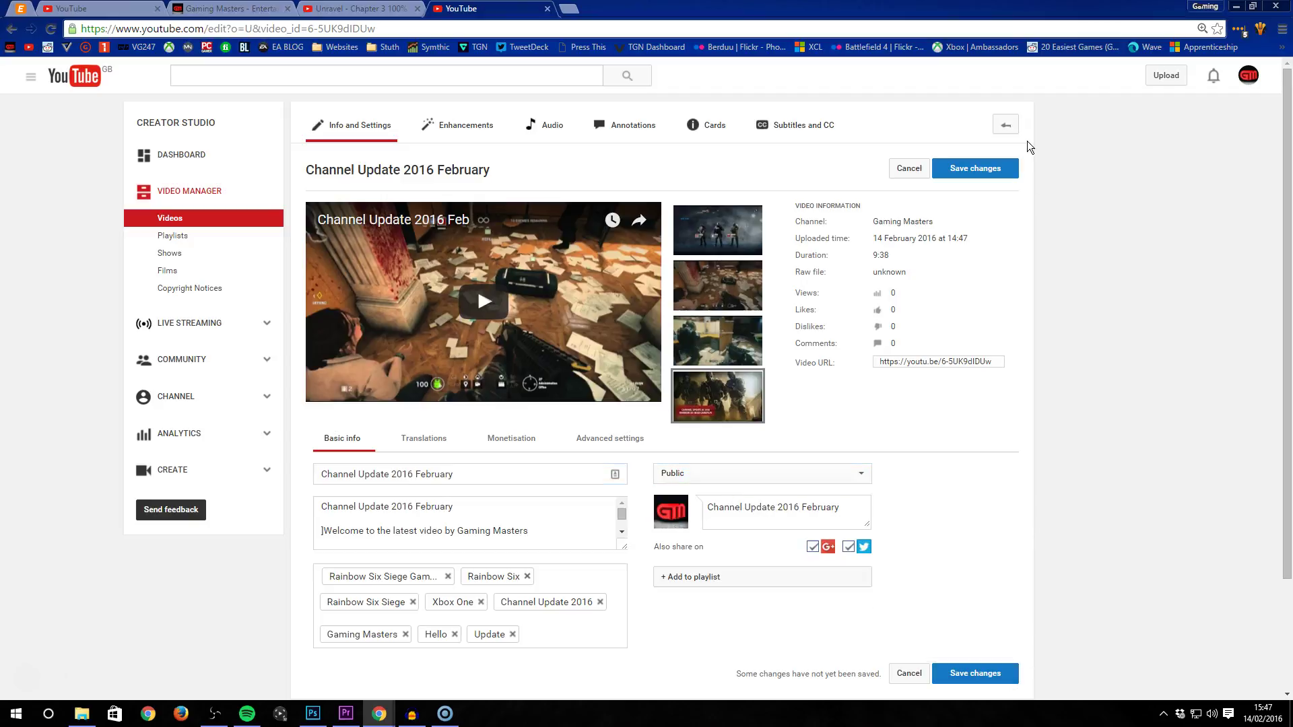